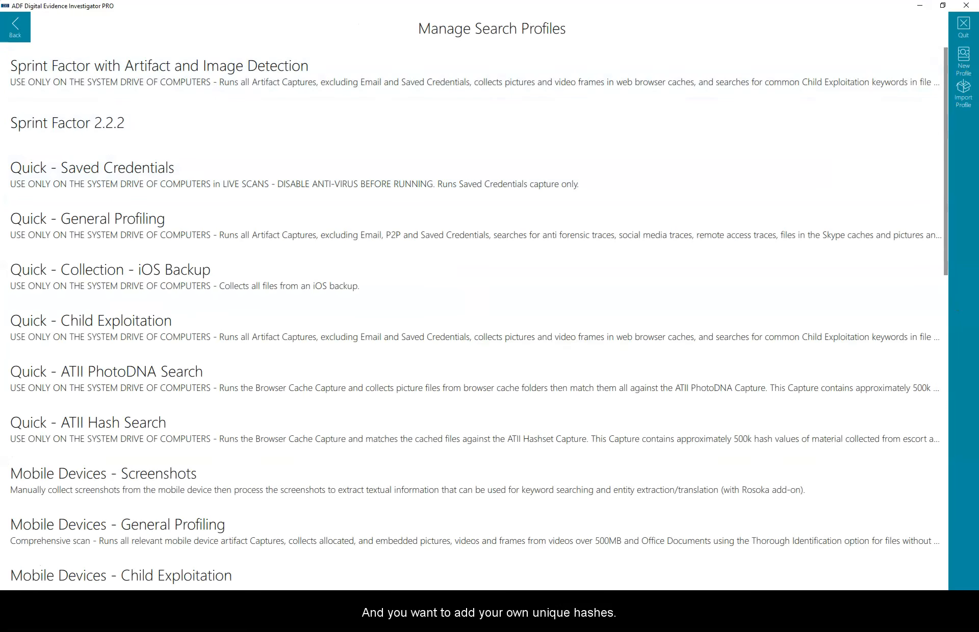
Step: Start a new search profile and create a capture in it that searches for files by hash value
click(959, 56)
click(959, 55)
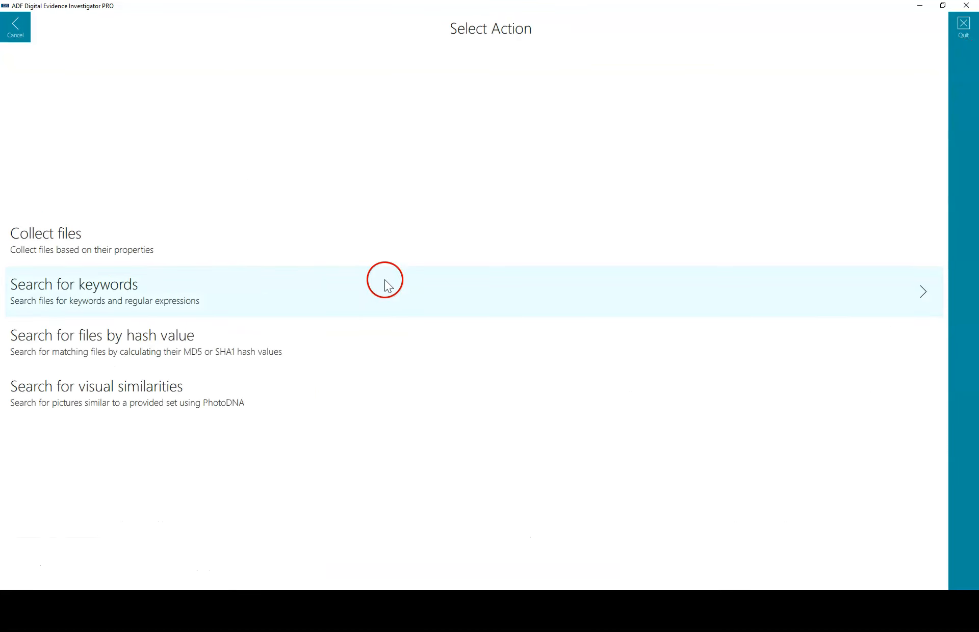
click(342, 336)
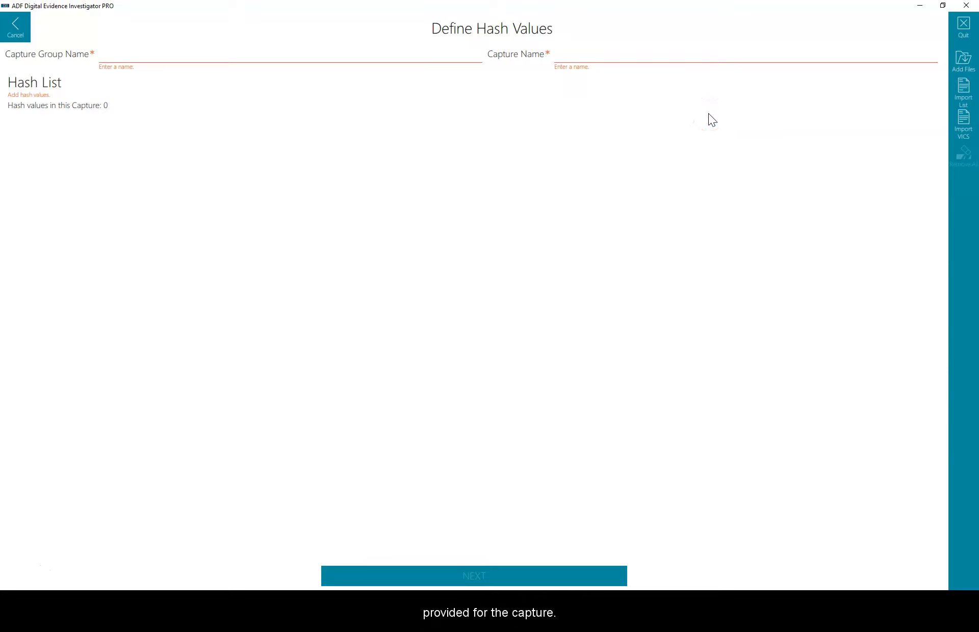
Step: Enter Hash Sets as the capture group name and Proj Vic as the capture name
click(258, 50)
text(Hash Sets)
key(Tab)
text(Proj Vic)
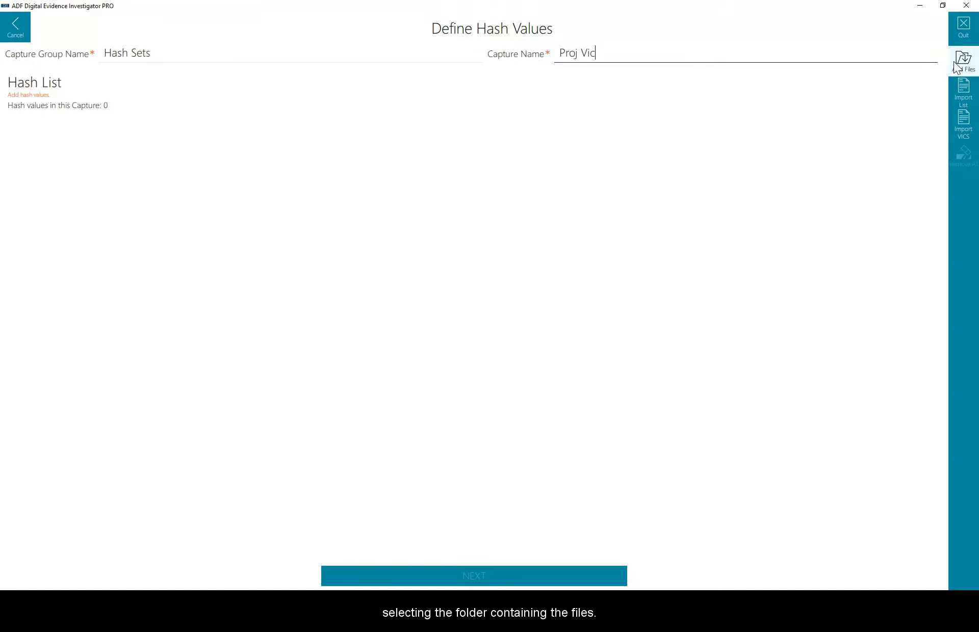
Step: Import the VICS hash data from 0-635685338821370000.json in the Project Vic Hash Sets folder into the capture
click(958, 100)
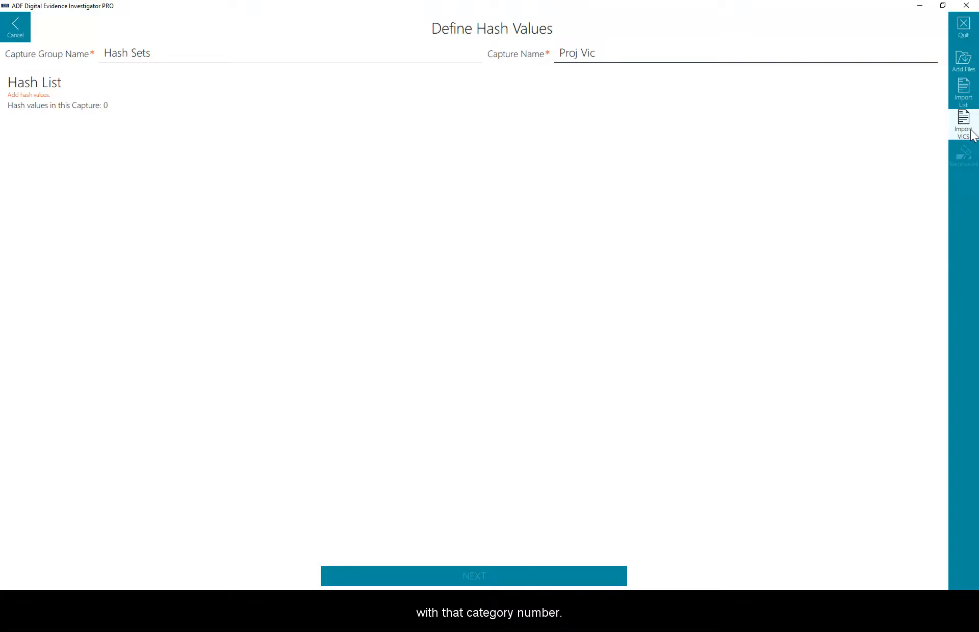
click(968, 134)
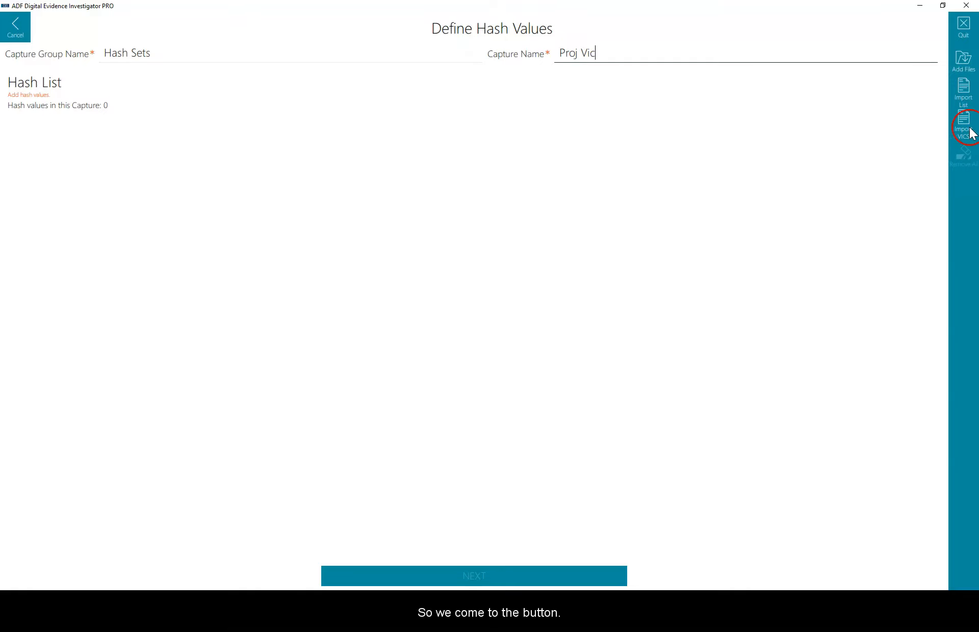
click(132, 88)
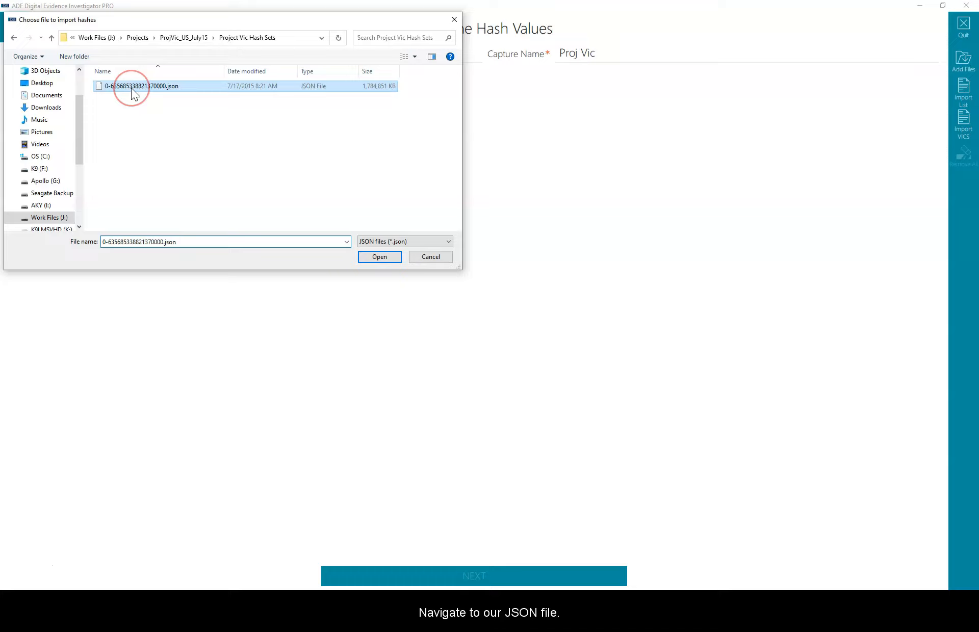
click(379, 256)
click(329, 291)
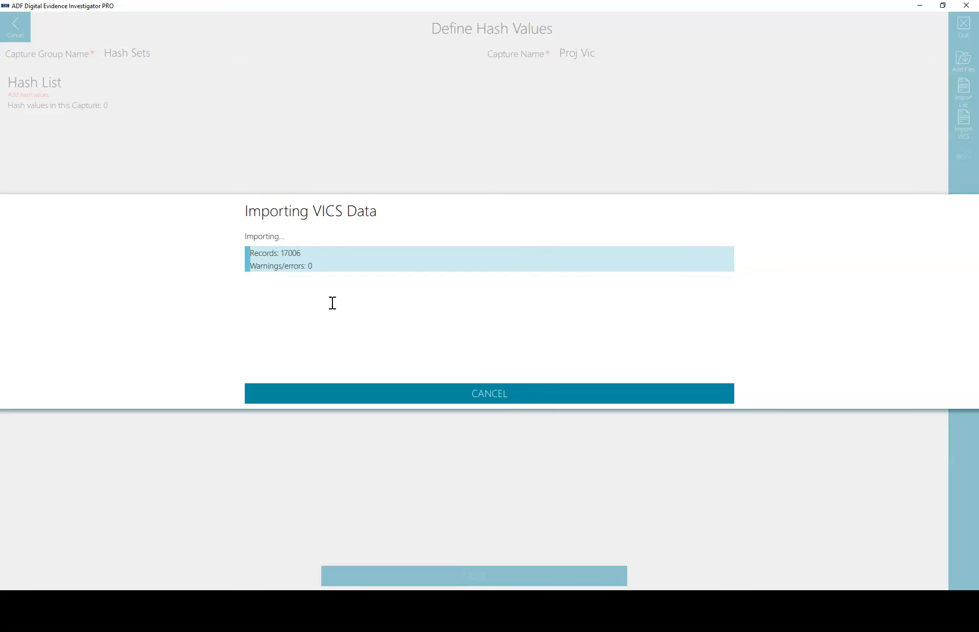
click(344, 304)
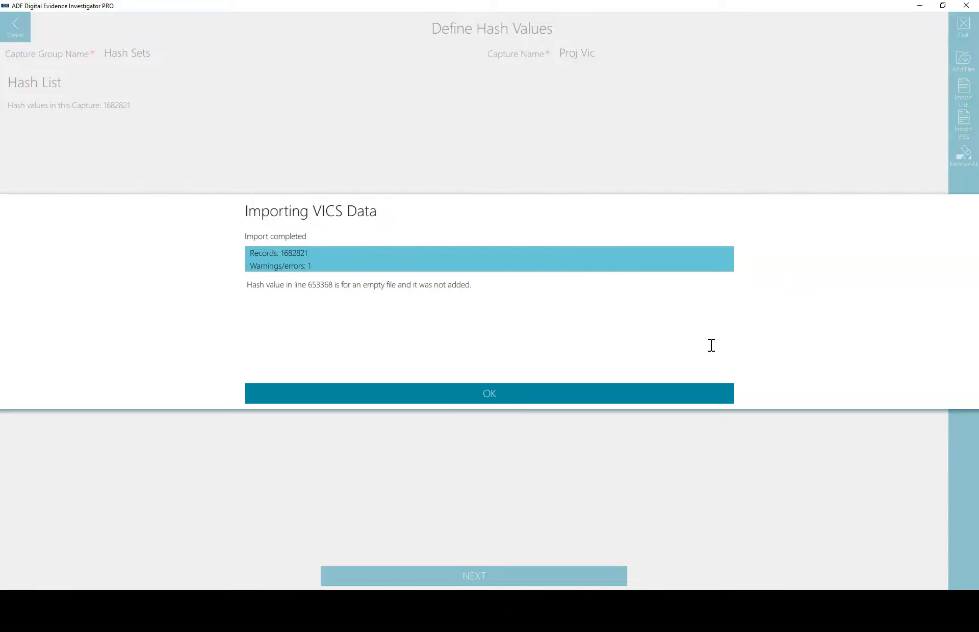
click(490, 393)
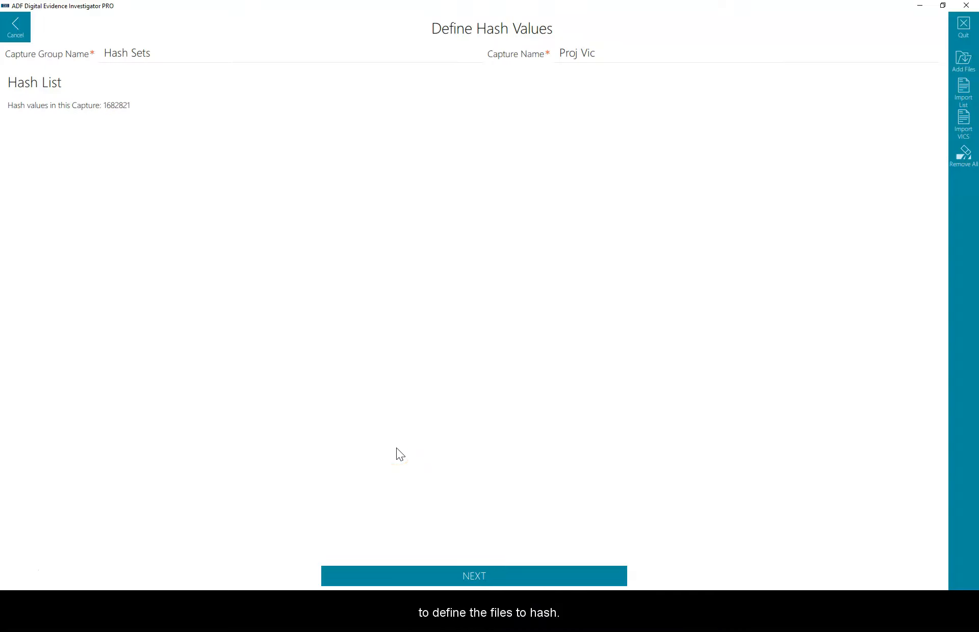
Step: Proceed to defining the files to hash and include the Picture and Video file types
click(451, 581)
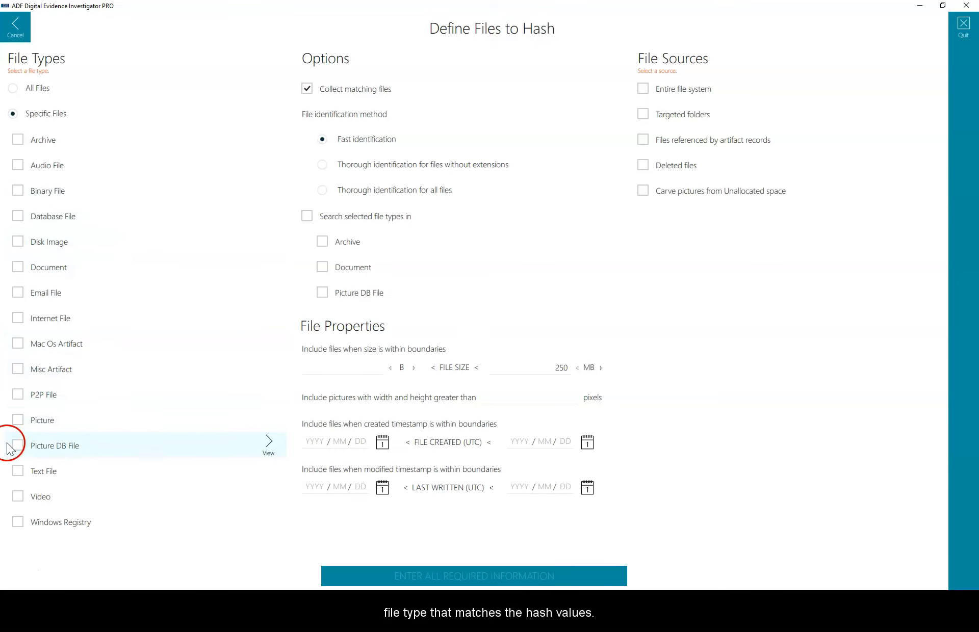
click(17, 419)
click(18, 496)
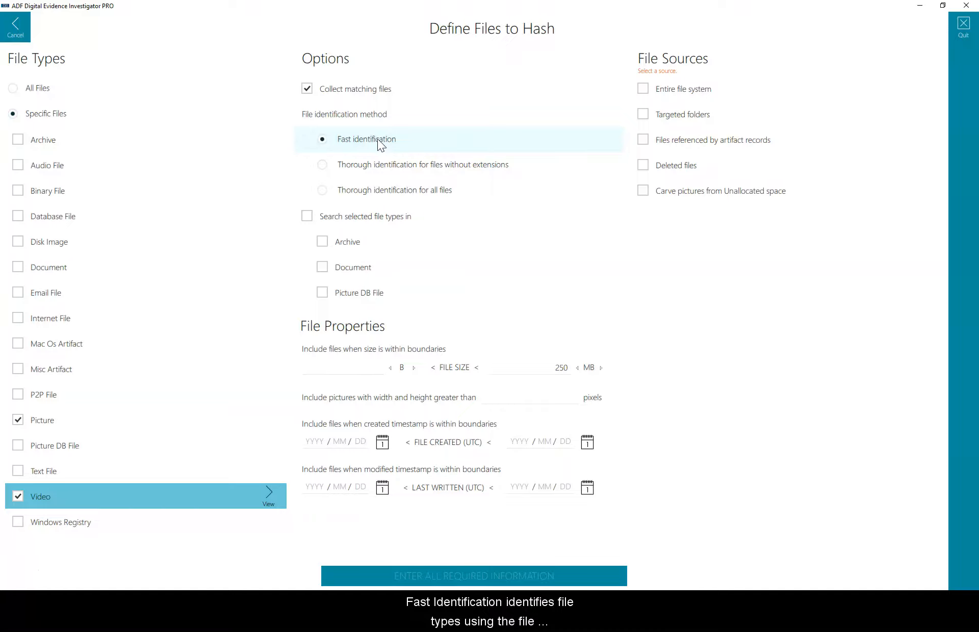
Step: Use thorough identification for all files and search the selected file types inside archives, documents and picture DB files
click(368, 165)
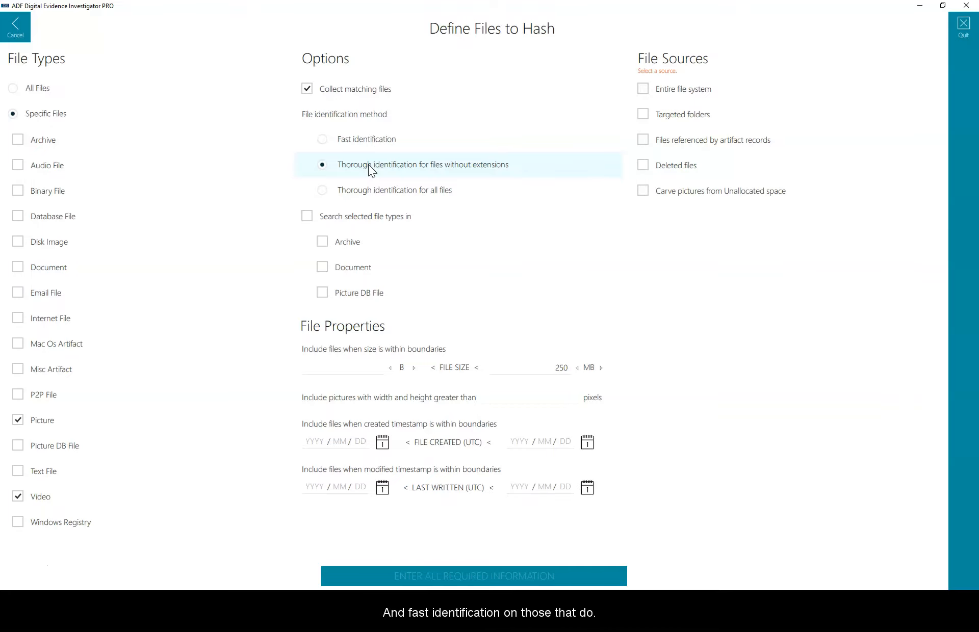
click(370, 188)
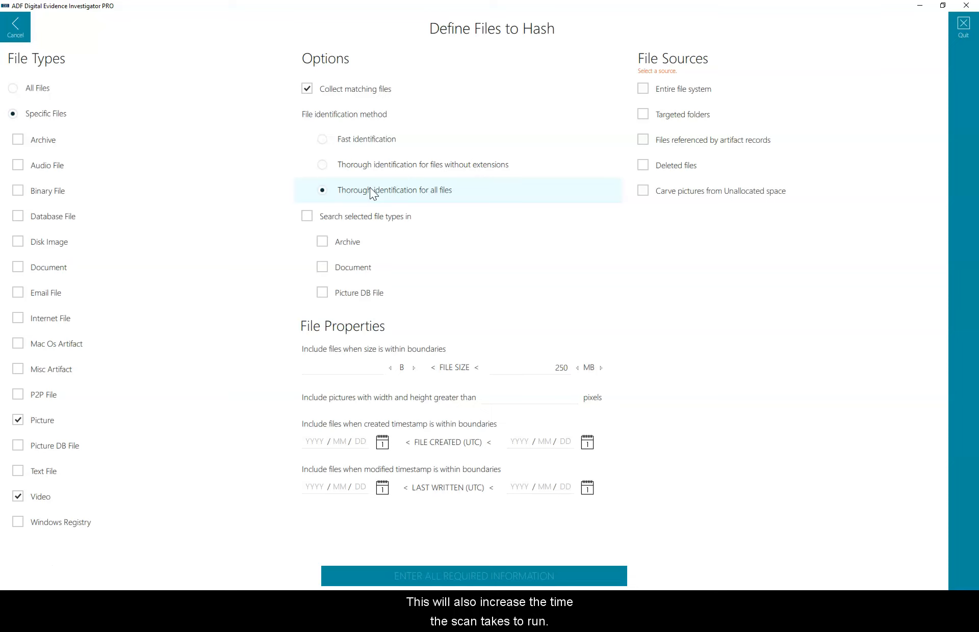
click(364, 196)
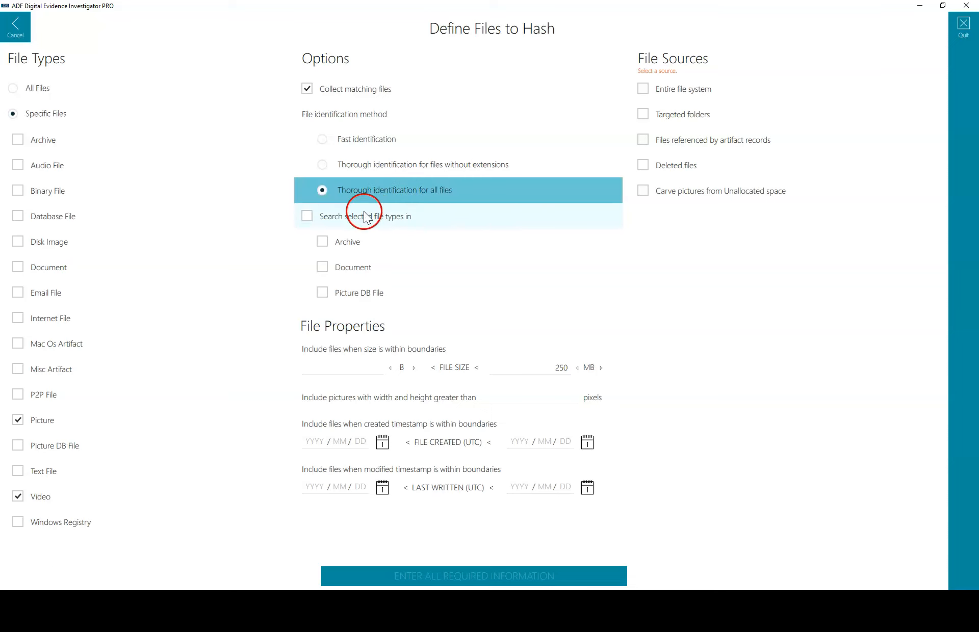
click(356, 222)
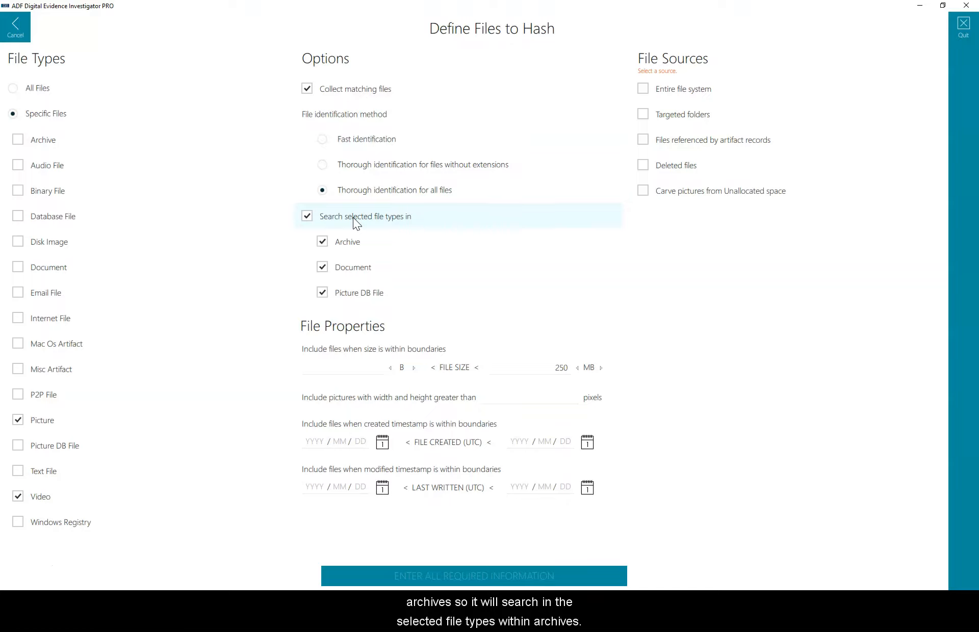
click(353, 218)
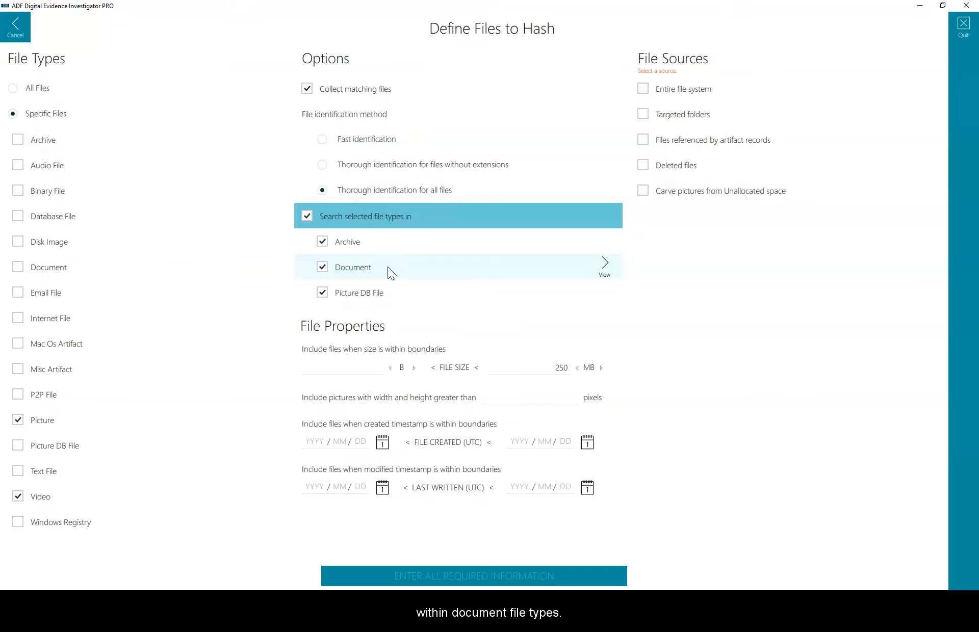
click(396, 279)
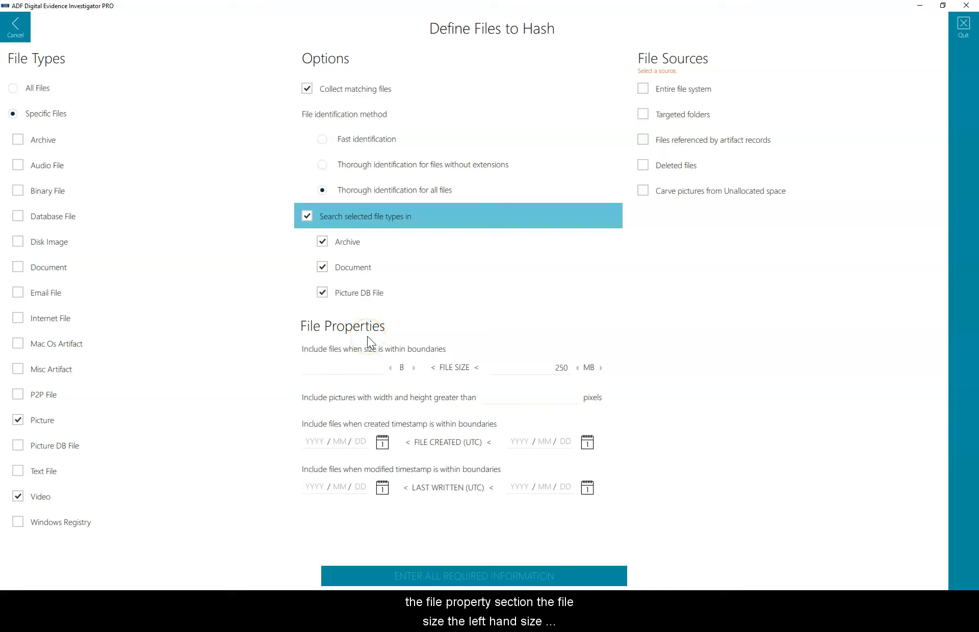
click(374, 370)
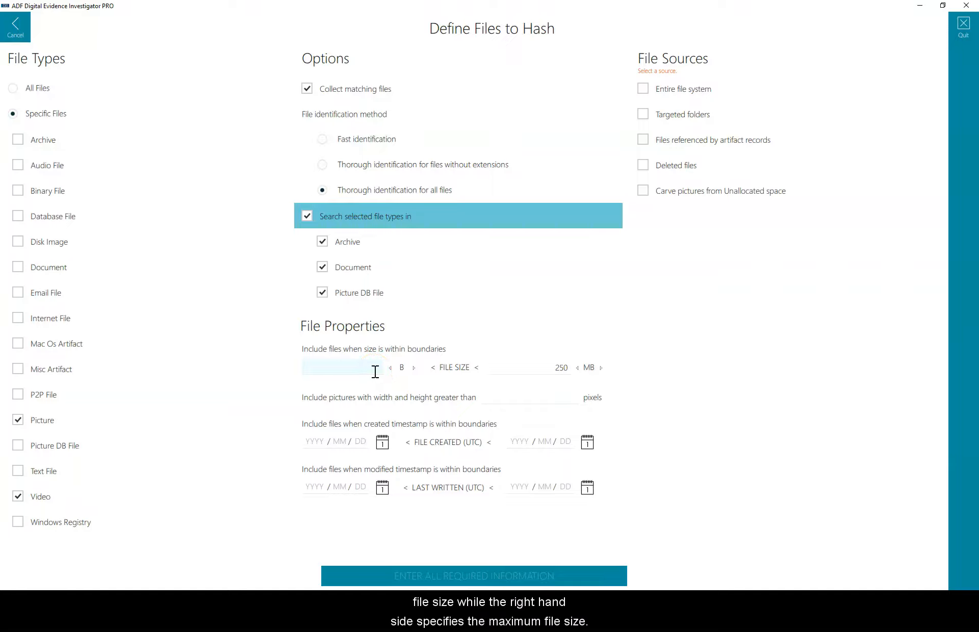
click(375, 372)
click(553, 367)
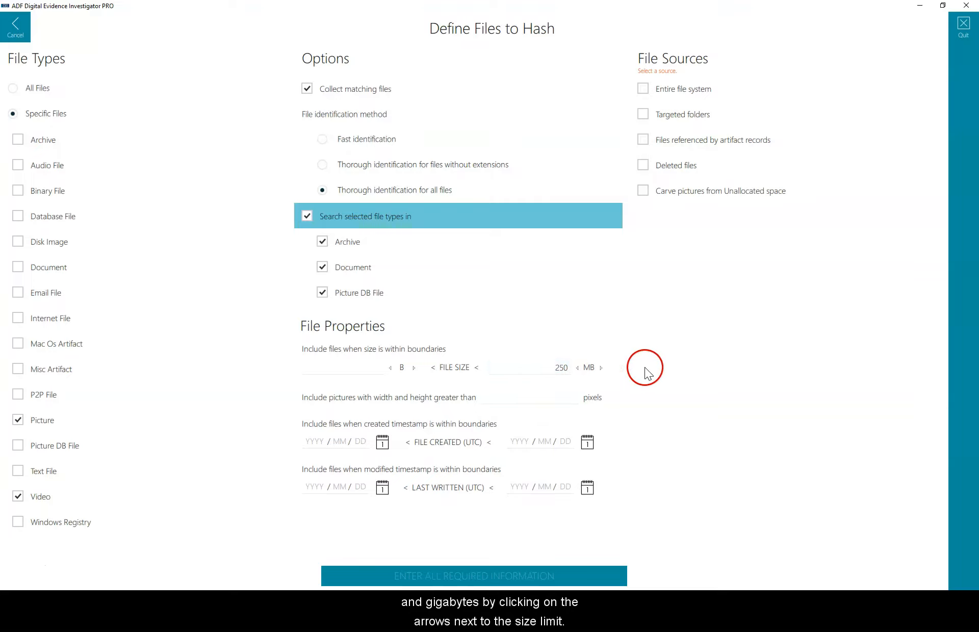
click(601, 367)
click(576, 368)
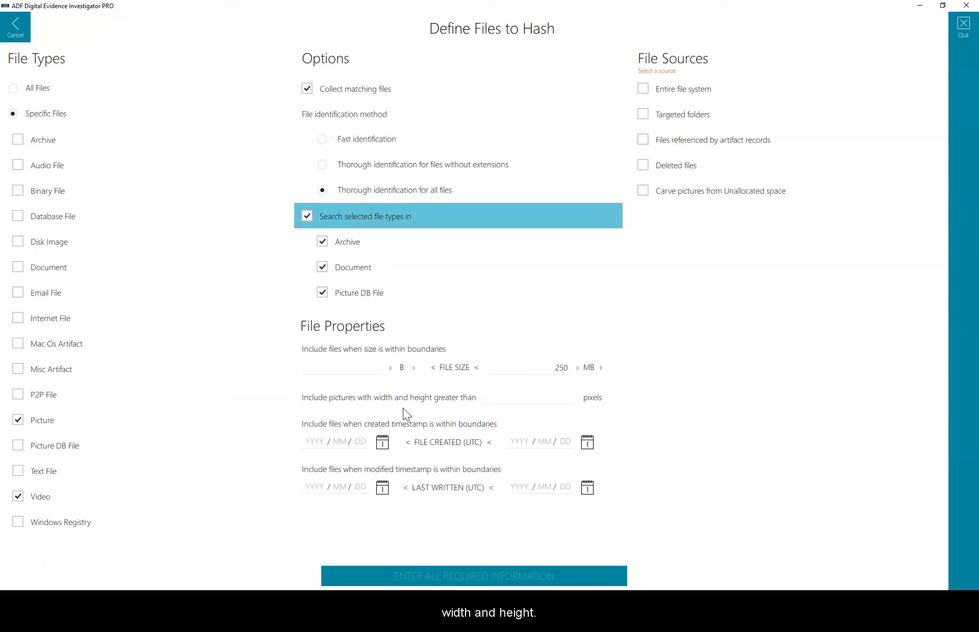
click(396, 463)
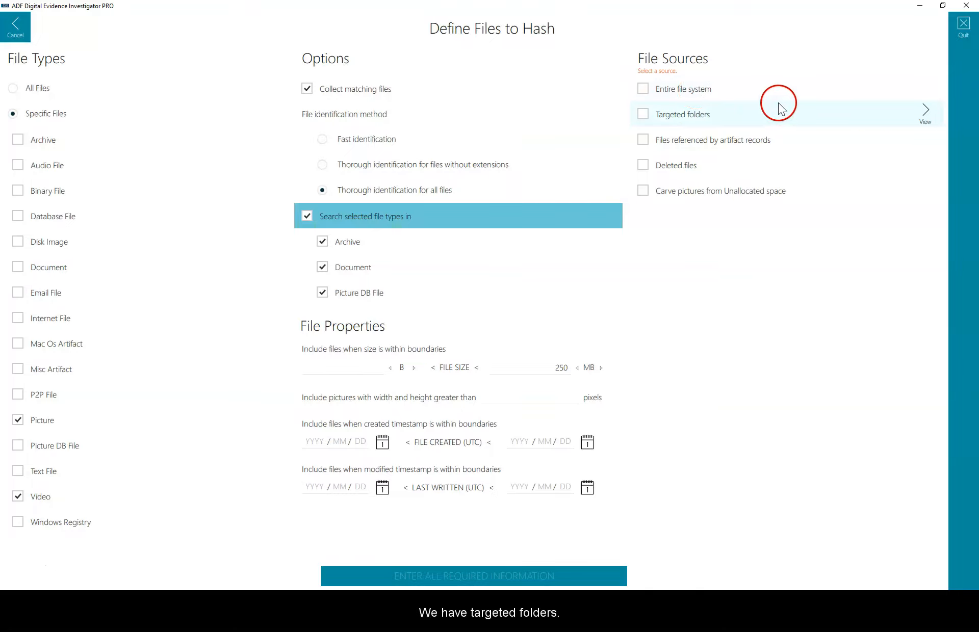
Step: Review the list of predefined targeted folders available as a file source
click(921, 110)
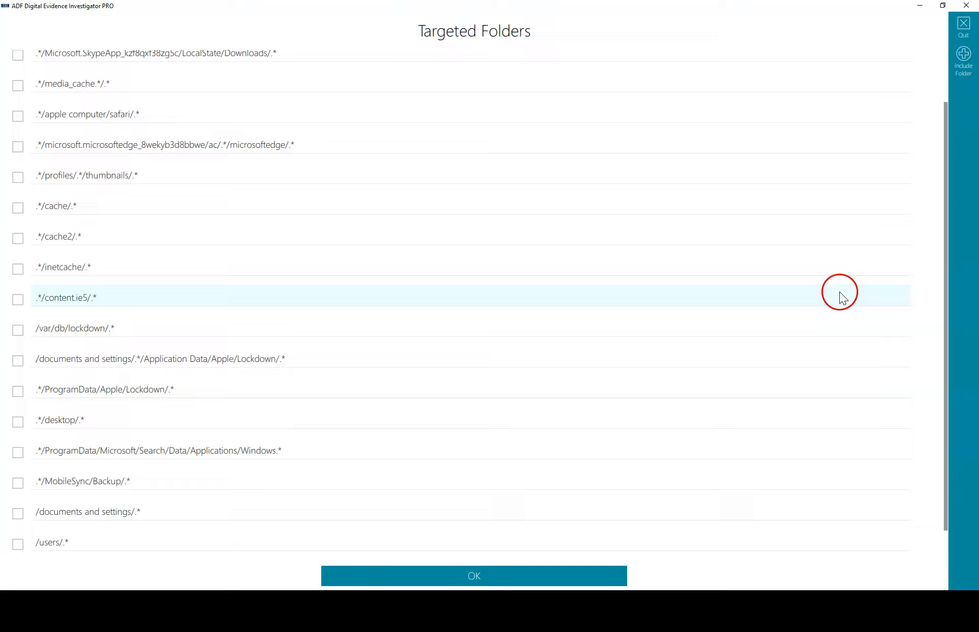
click(470, 577)
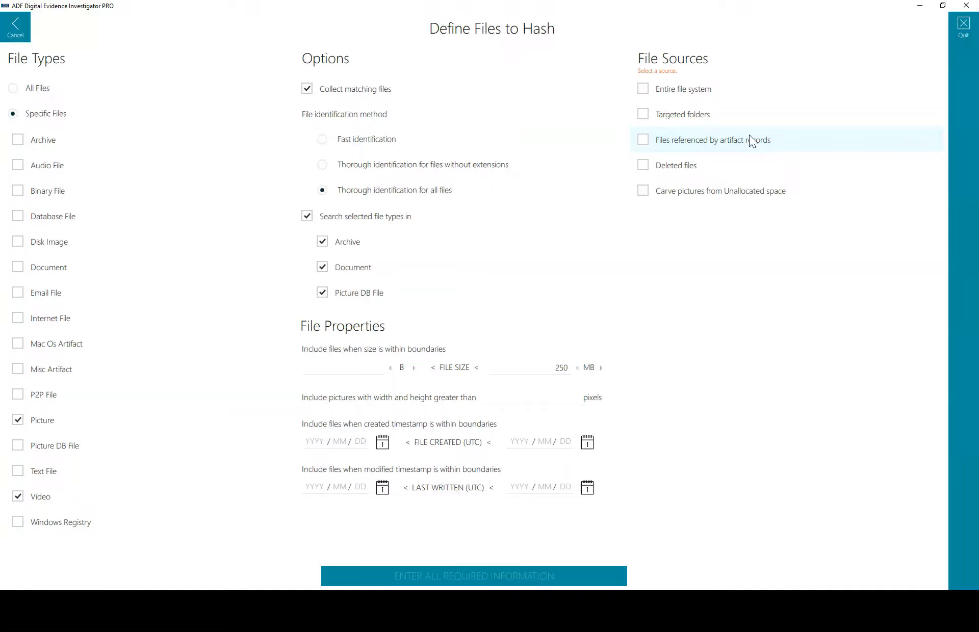
Step: Select the entire file system as the file source and save the hash capture
click(742, 164)
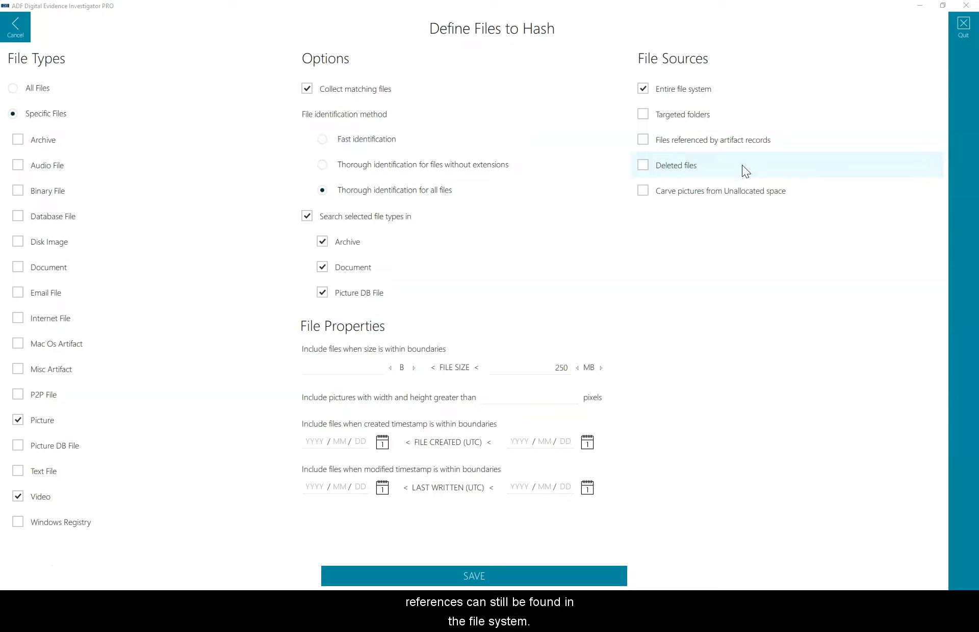
click(742, 177)
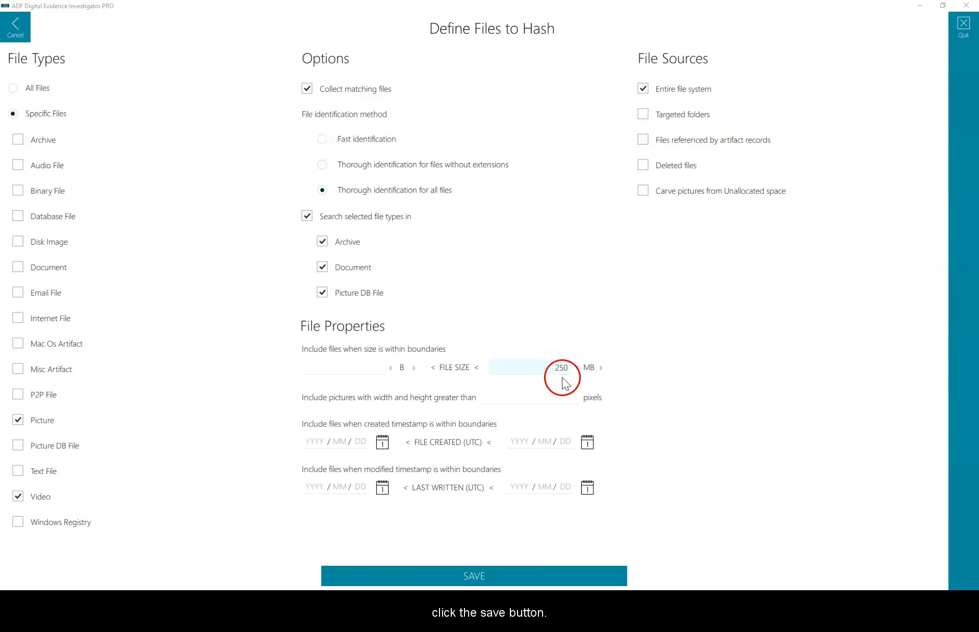
click(493, 579)
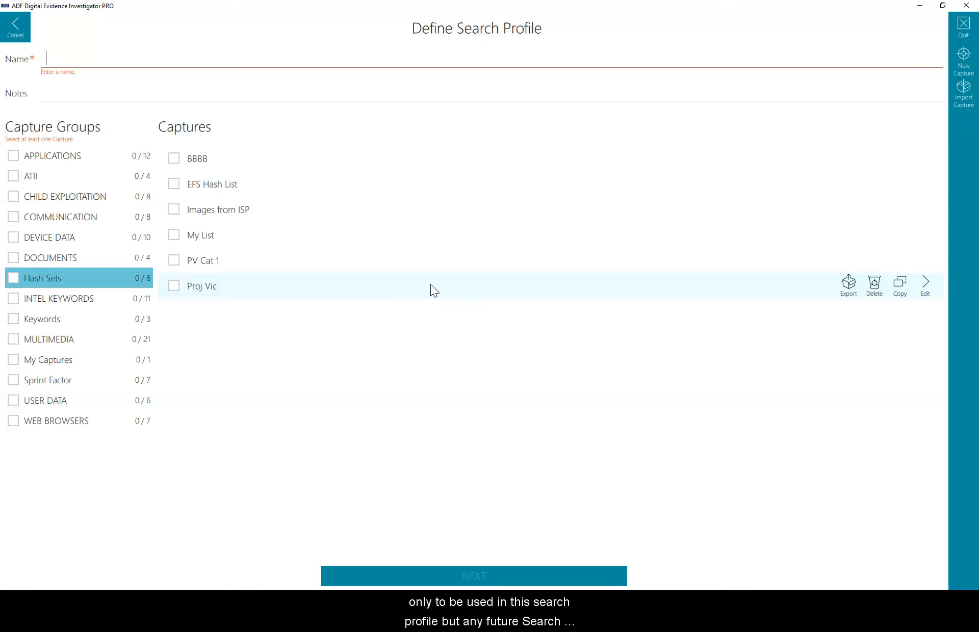
click(234, 287)
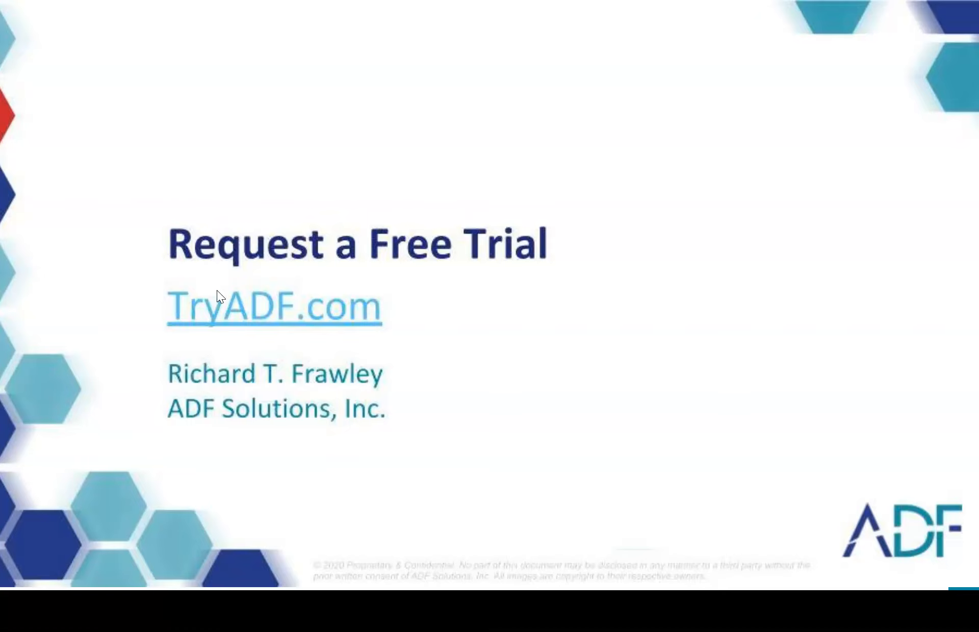
click(226, 310)
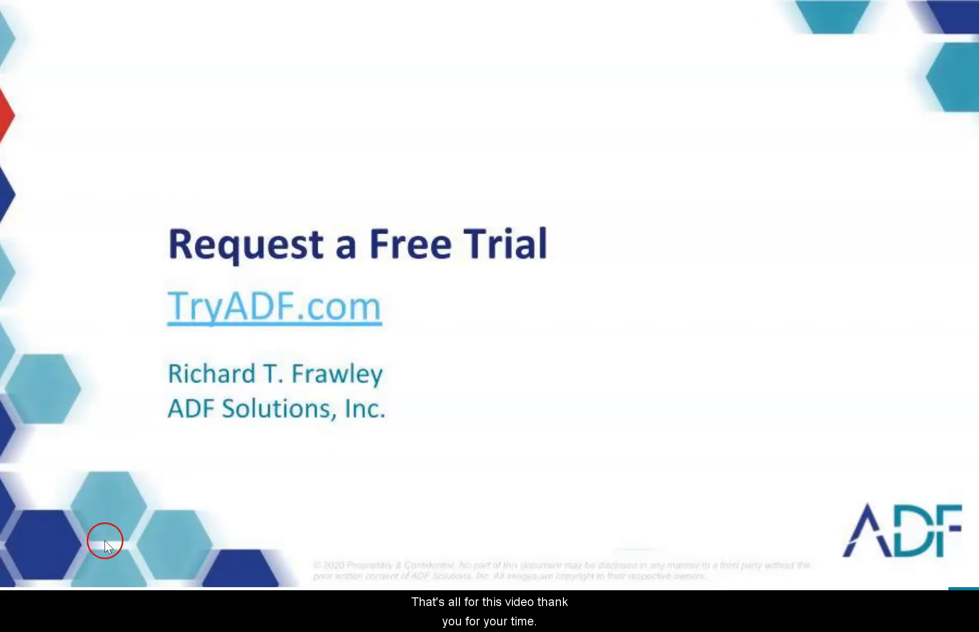